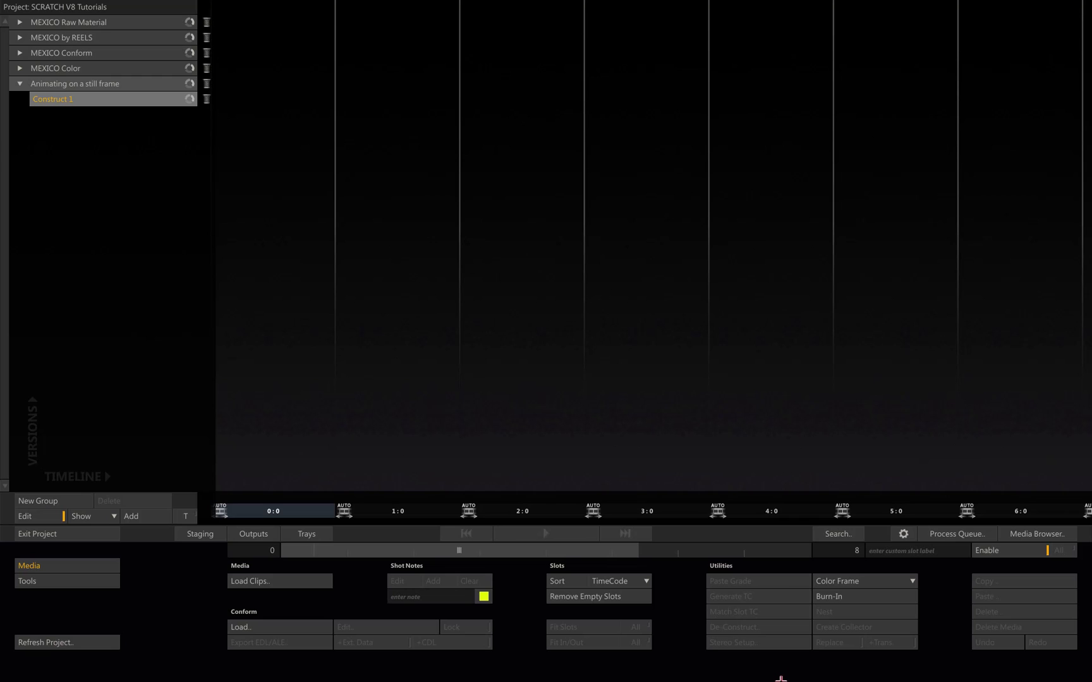
- Place a Gradient color frame in the first slot of Construct 1 and view it in the player
click(912, 580)
click(918, 558)
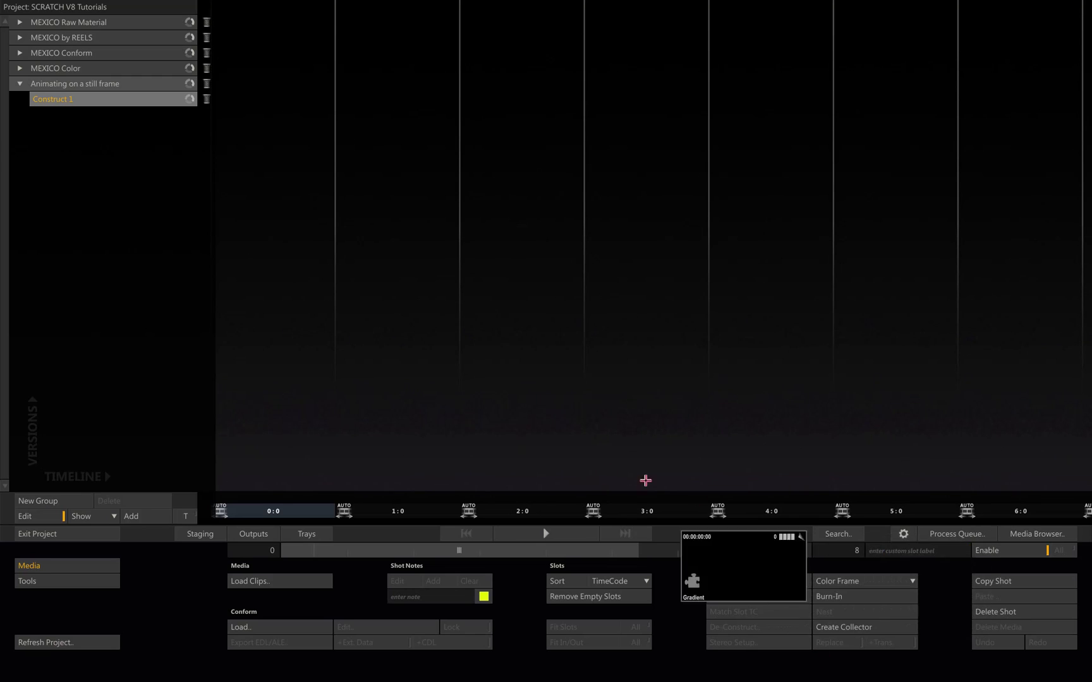
click(287, 387)
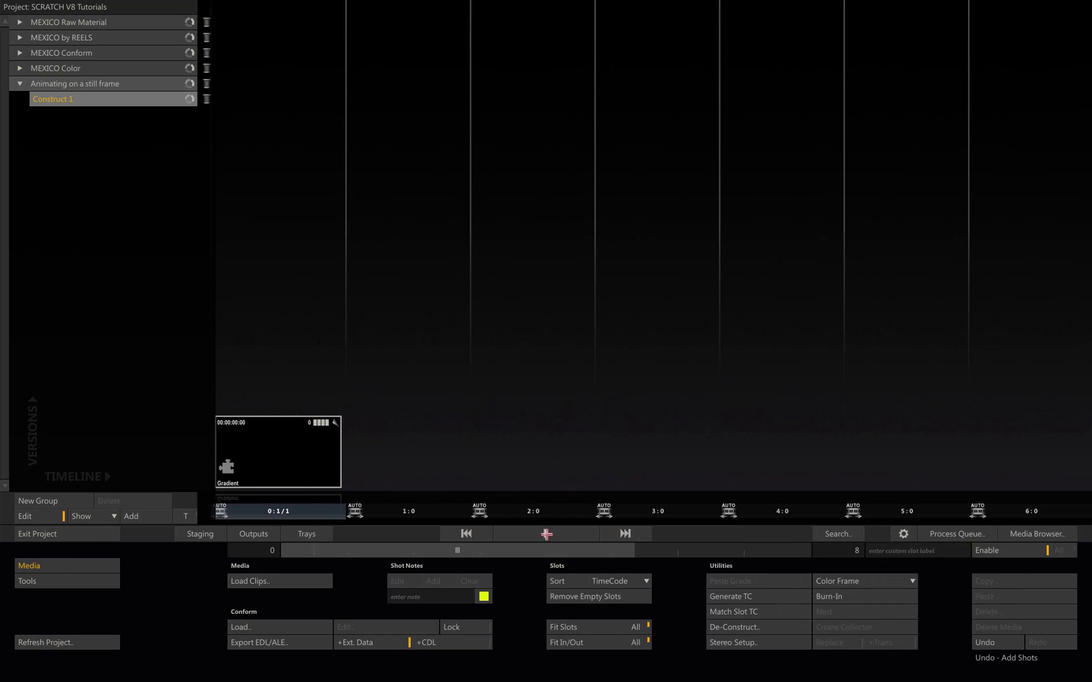
click(547, 534)
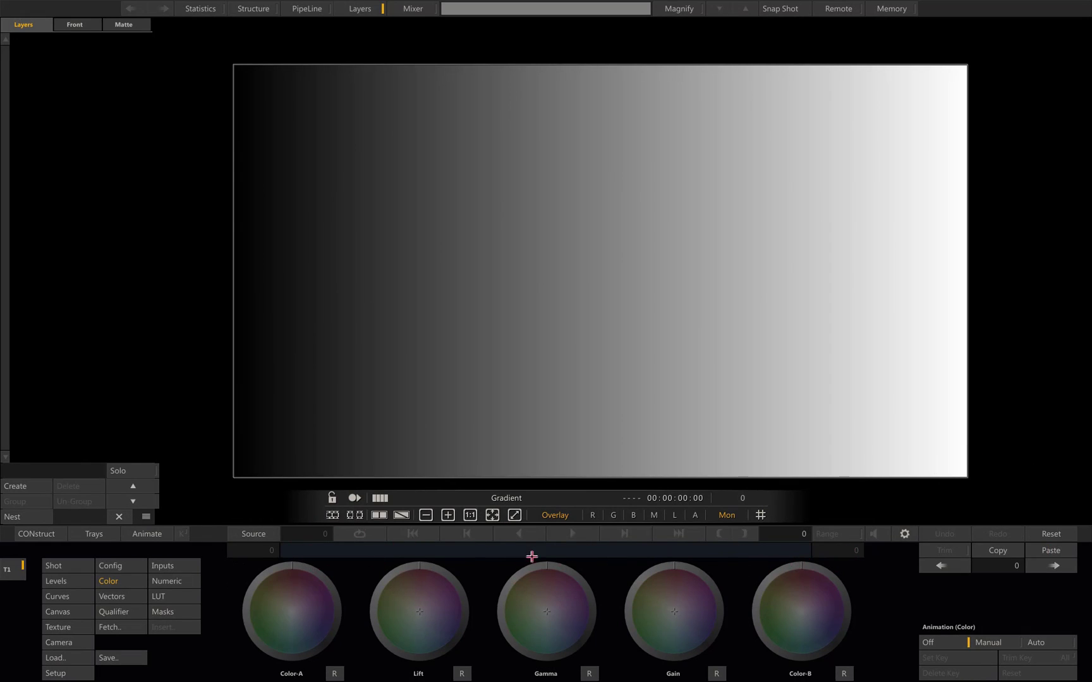
- Load the assimilate.0001.tif sequence from F:\MEDIA_DRIVE\Assimilate_logo into the construct as a version above the Gradient shot
click(49, 536)
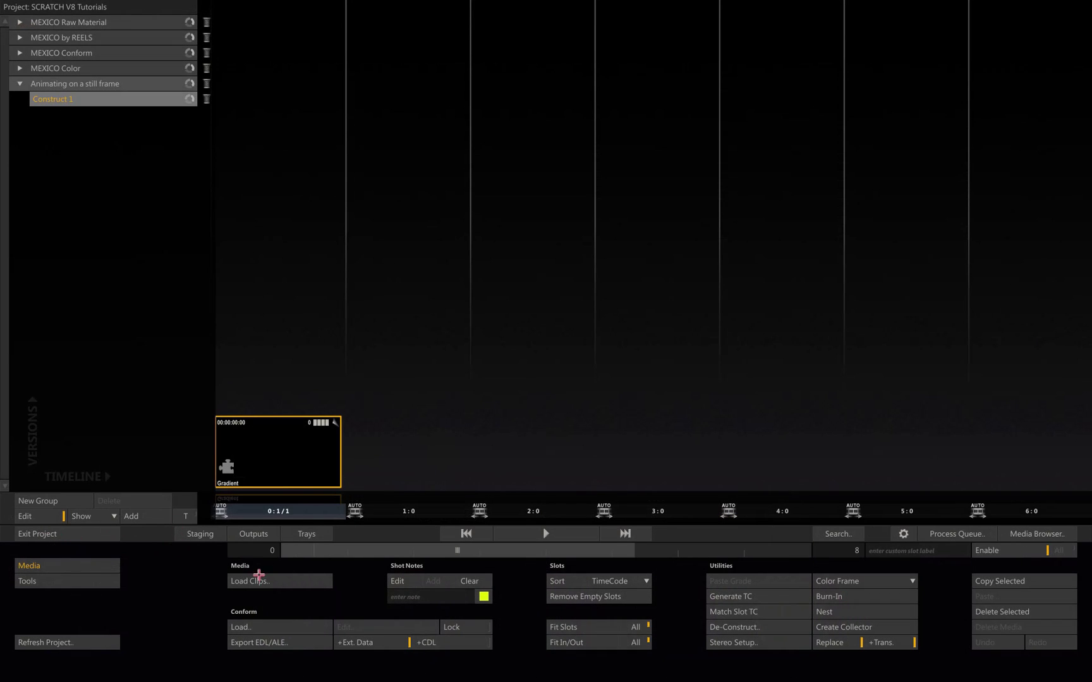
click(258, 575)
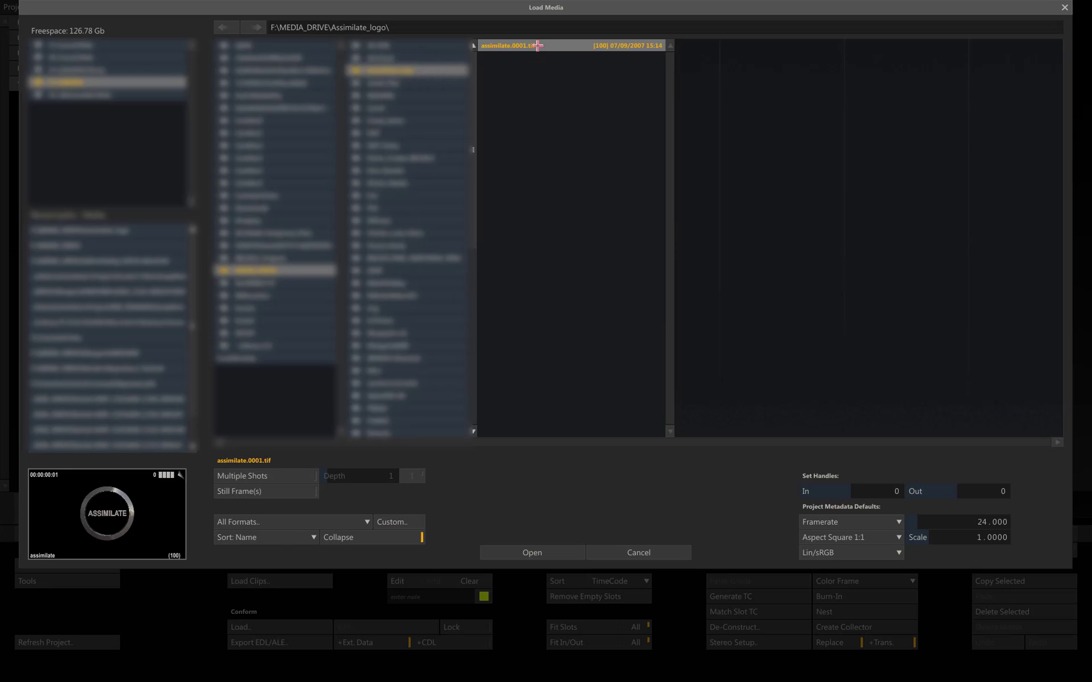
double_click(537, 45)
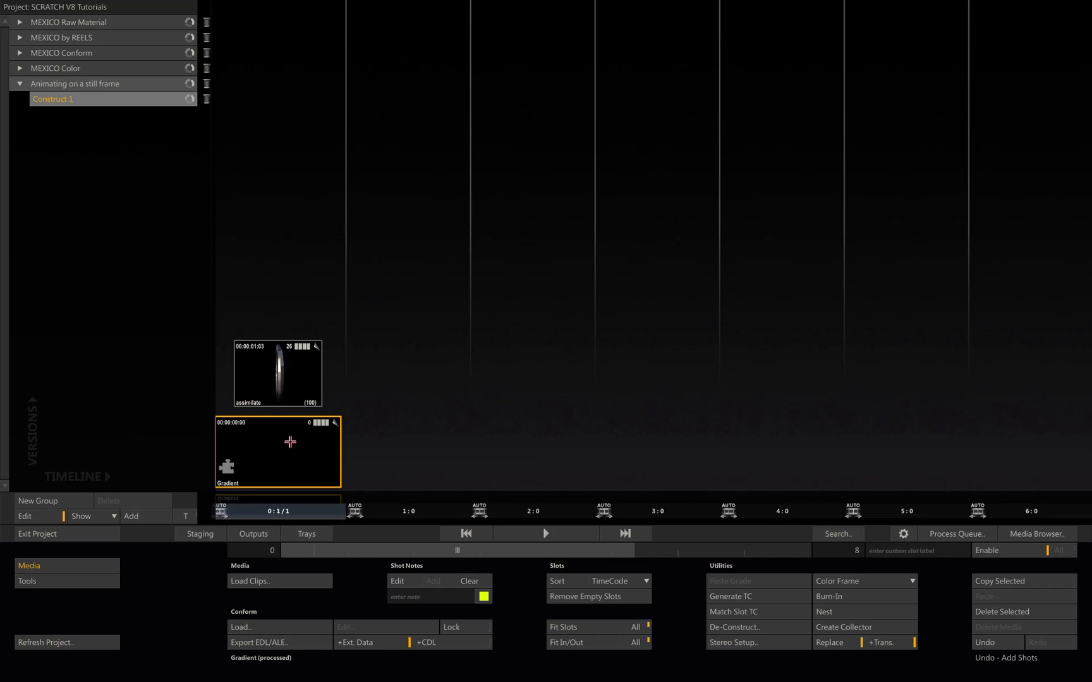
- Open the Gradient shot in the player and add the assimilate clip to it as a layer
click(546, 532)
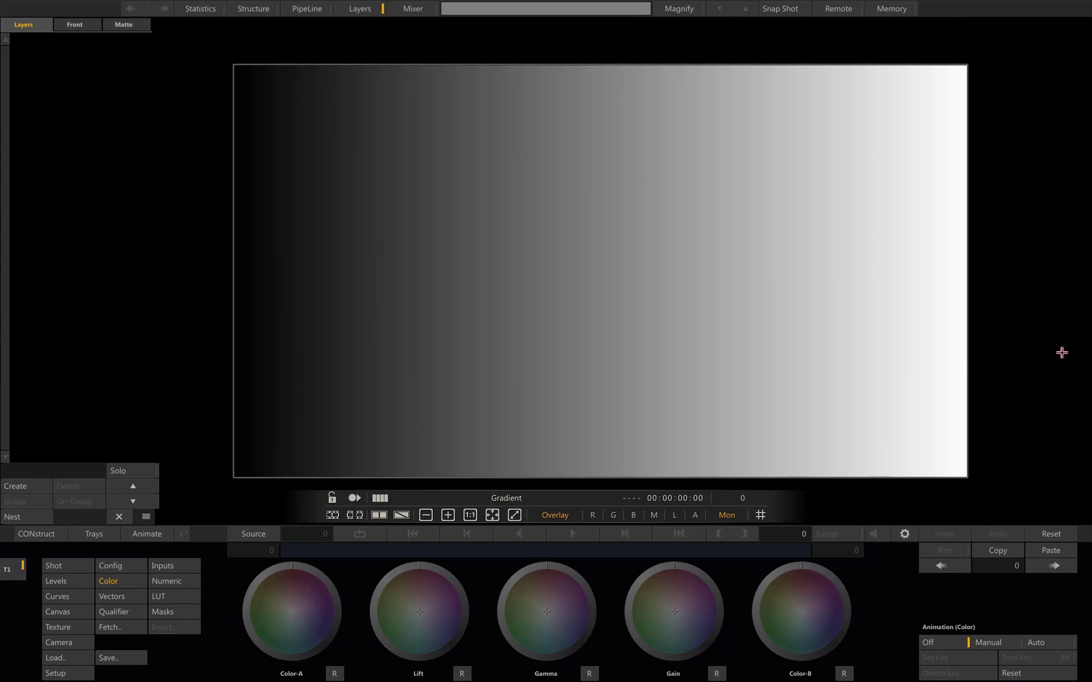
mouse_move(1085, 354)
drag(1013, 373, 581, 272)
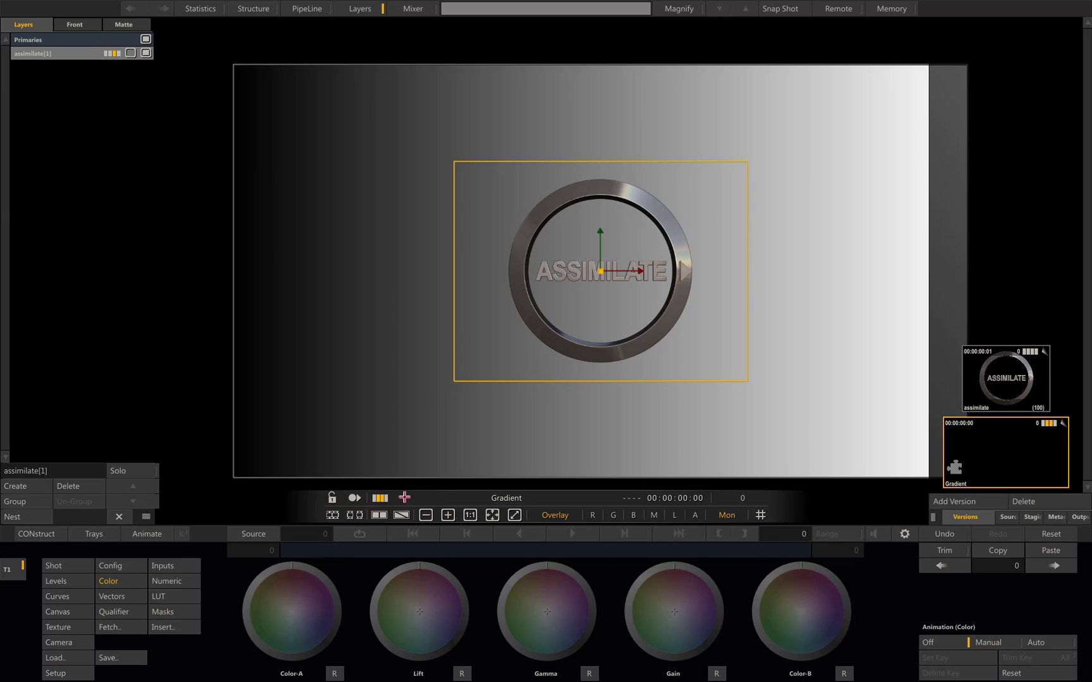
- Extend the single-frame Gradient clip on the edit timeline to about 167 frames
right_click(558, 400)
click(557, 445)
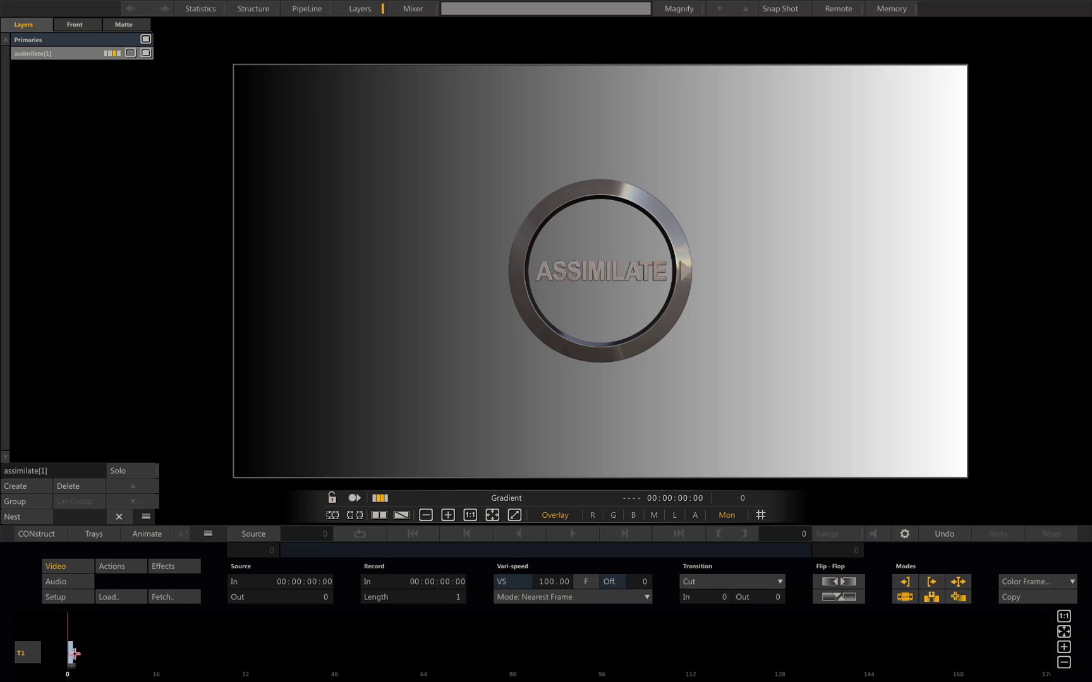
drag(72, 653, 1001, 643)
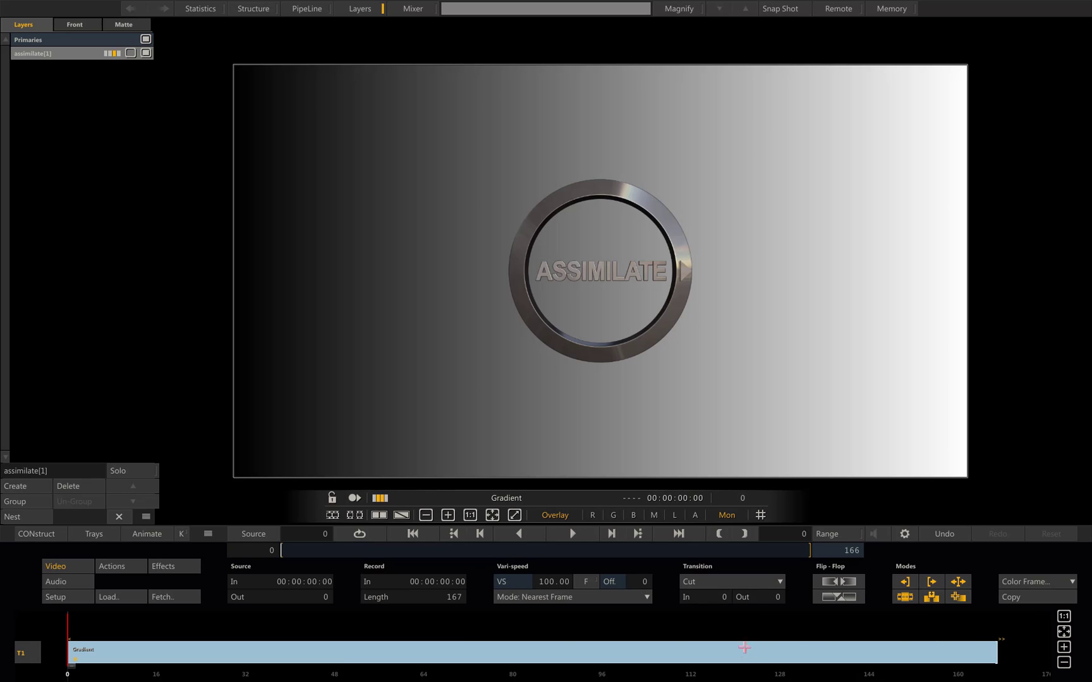
mouse_move(414, 578)
mouse_down()
mouse_move(363, 563)
mouse_move(459, 573)
mouse_move(414, 580)
mouse_up()
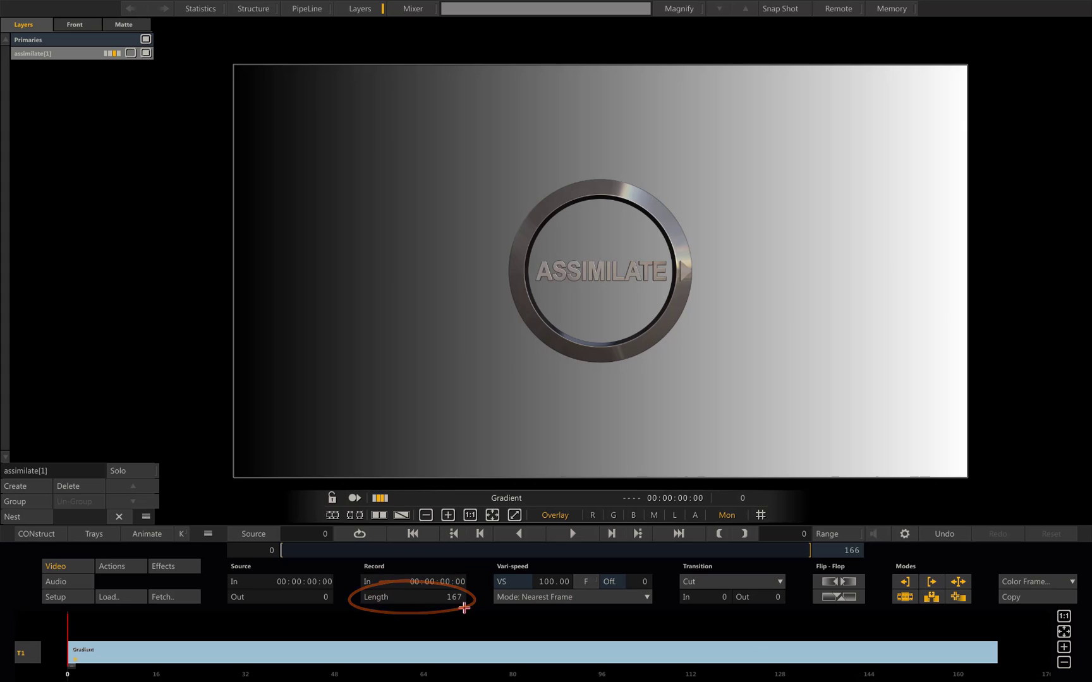
- Set the Gradient clip's record length to 250 frames
click(447, 596)
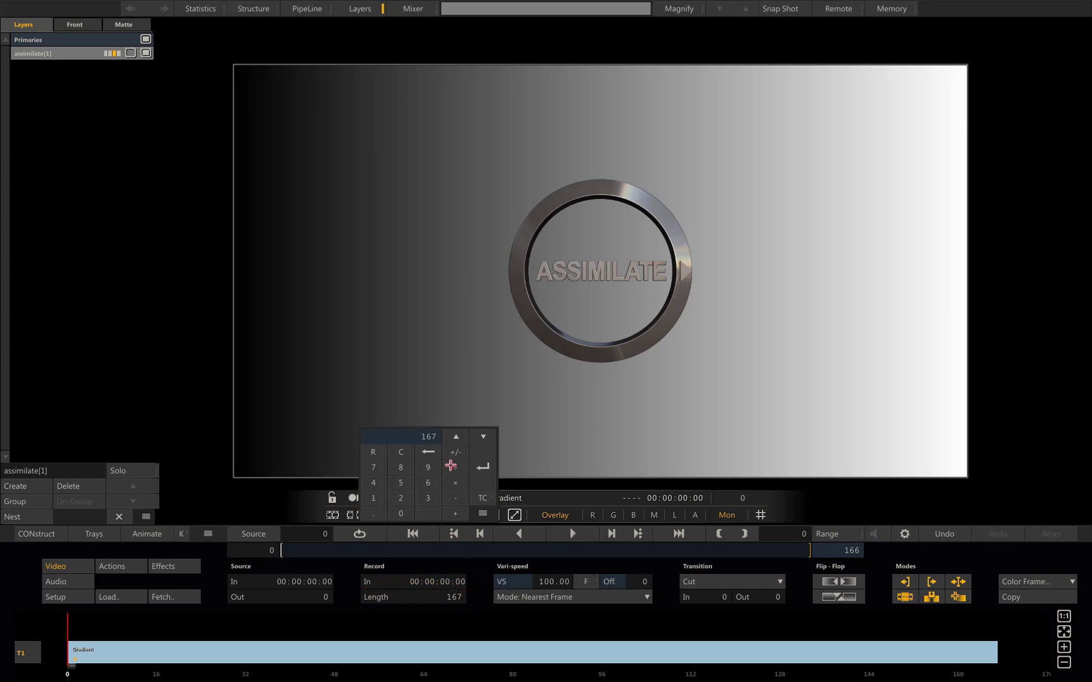
click(479, 498)
click(486, 497)
click(402, 499)
click(400, 483)
click(410, 514)
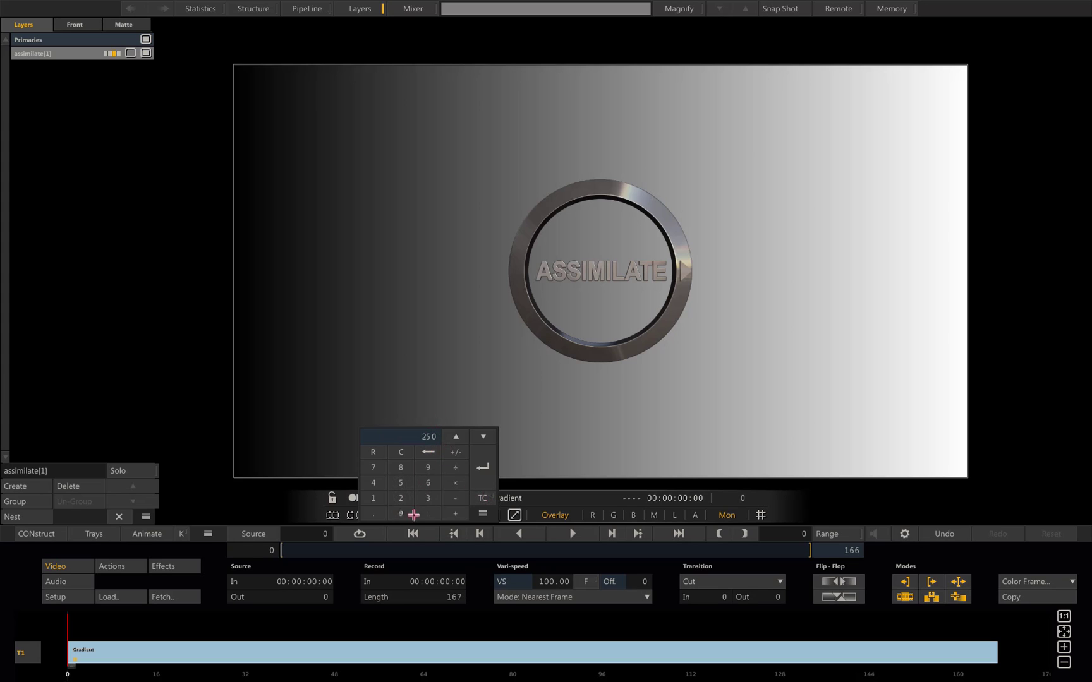
click(474, 472)
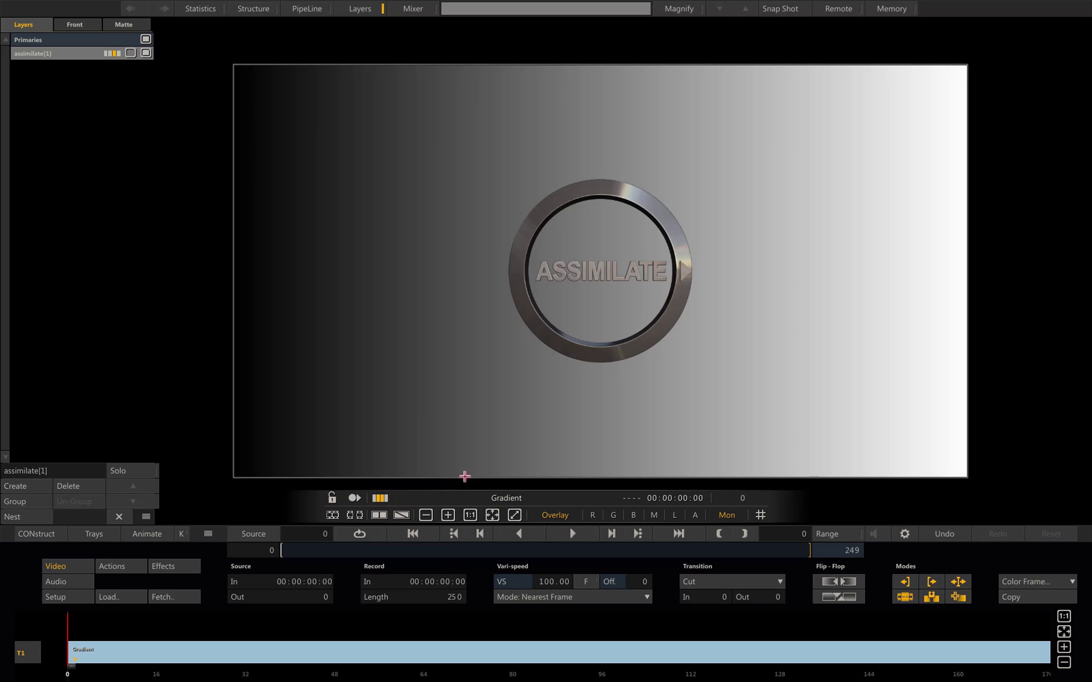
- Move the assimilate layer's canvas to the left side of the image, about -671 Trans X, and set a manual animation key there
right_click(562, 446)
click(519, 437)
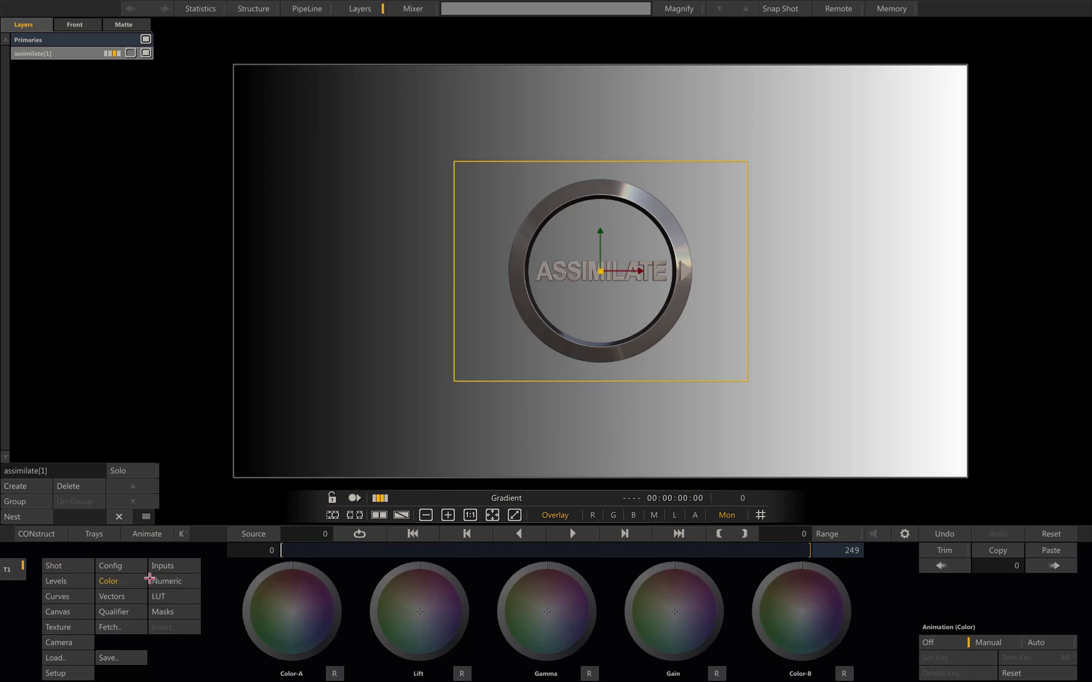
click(70, 613)
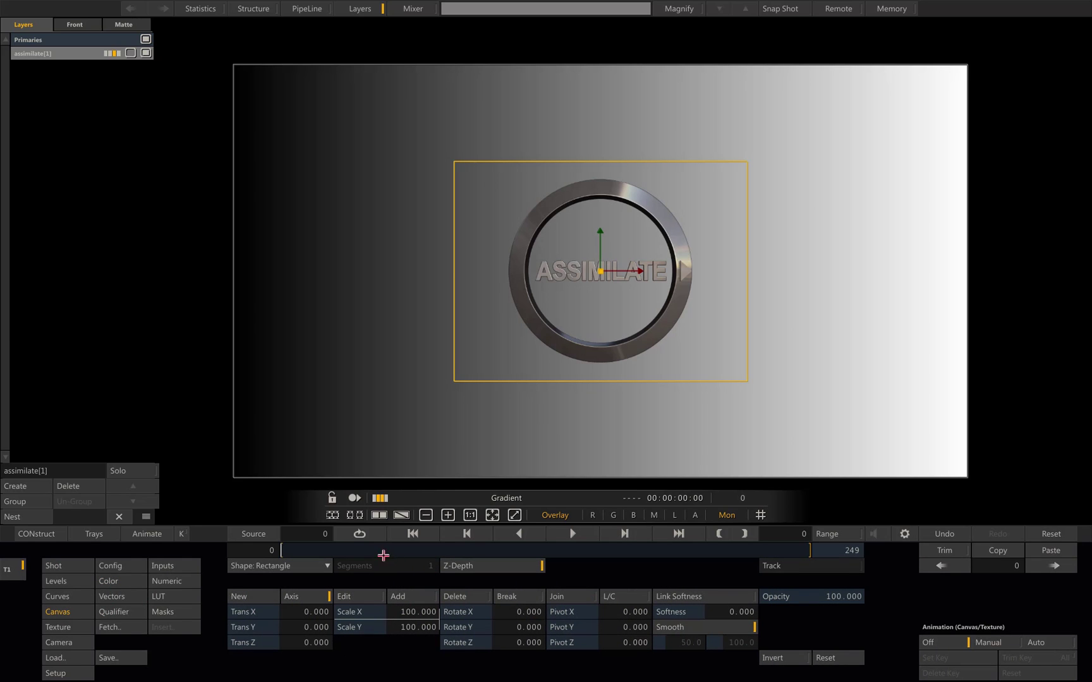
drag(584, 301, 332, 303)
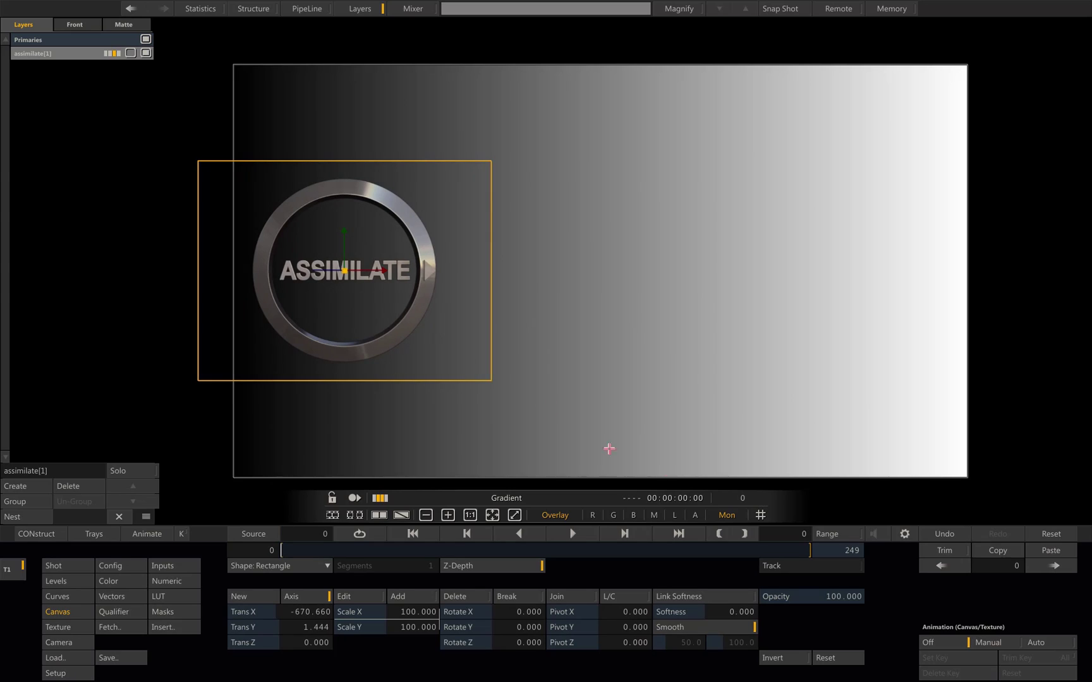
click(989, 643)
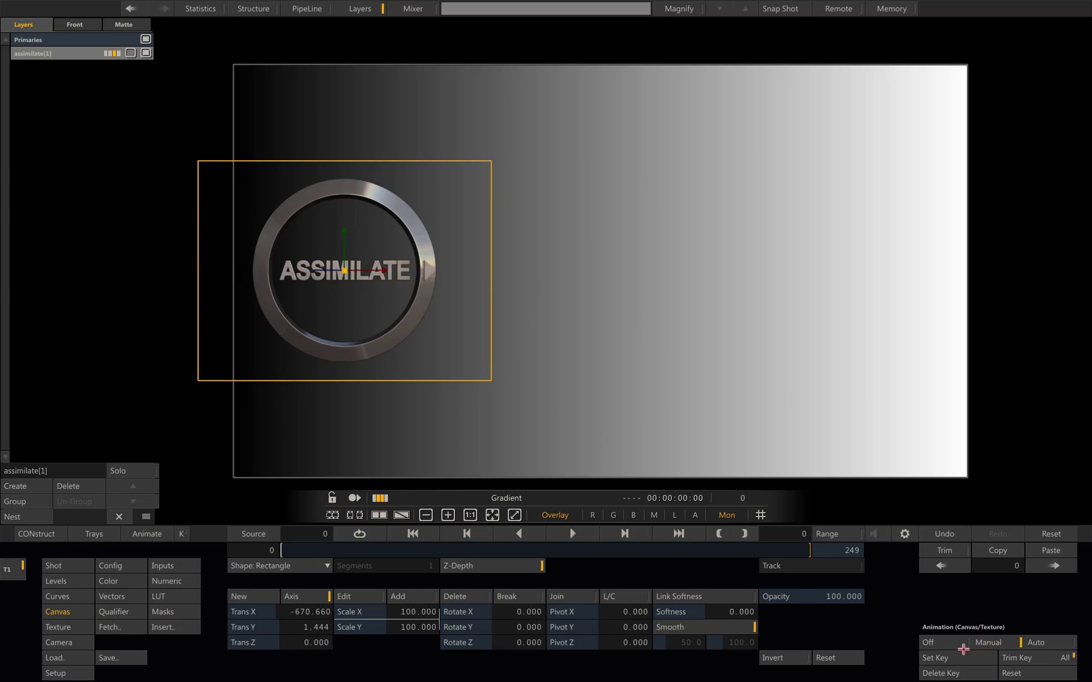
click(942, 658)
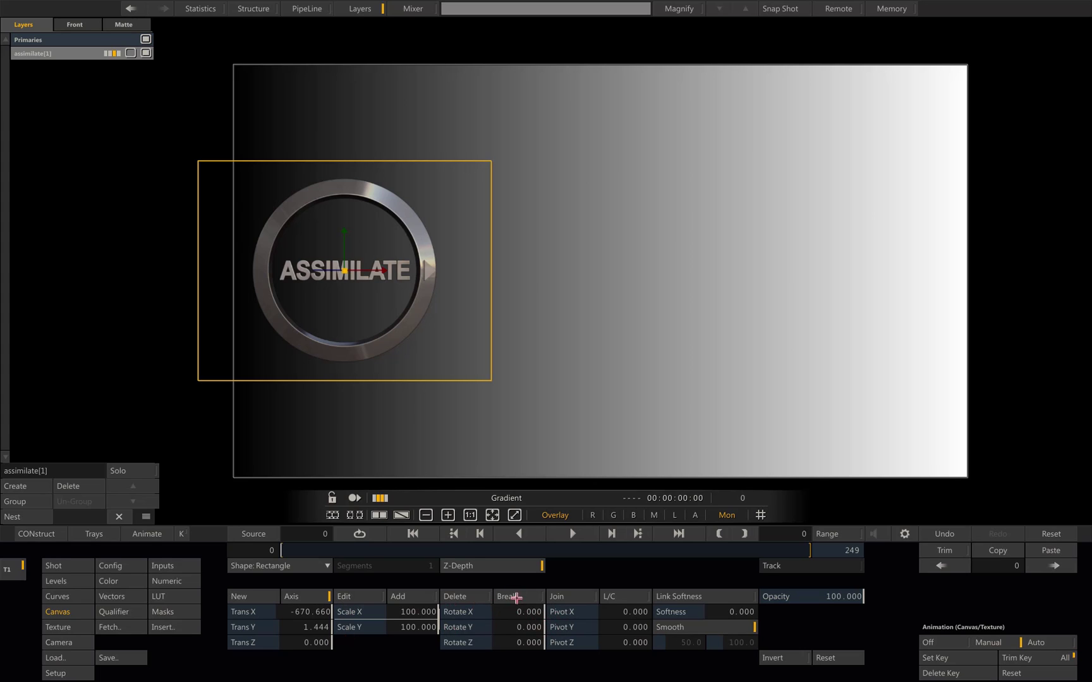
- Try to scrub to the end of the shot and move the logo layer to the right side, about 654 Trans X
drag(309, 550, 828, 546)
drag(349, 310, 849, 313)
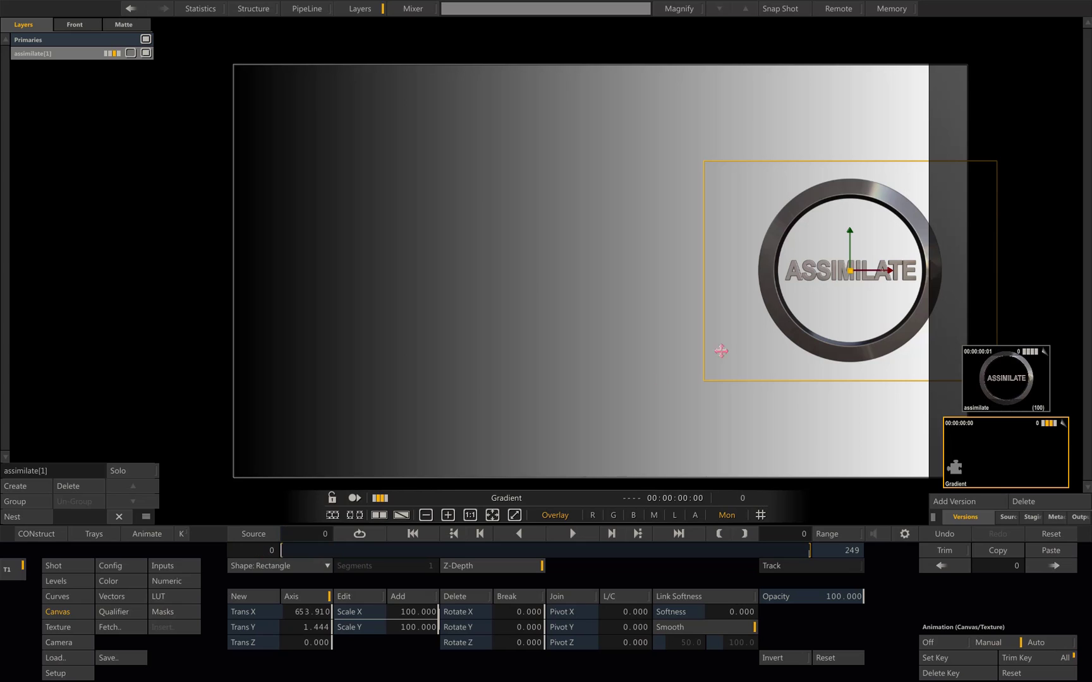
- Set the Gradient clip's source Out point to 250 in the edit settings
right_click(574, 388)
click(573, 435)
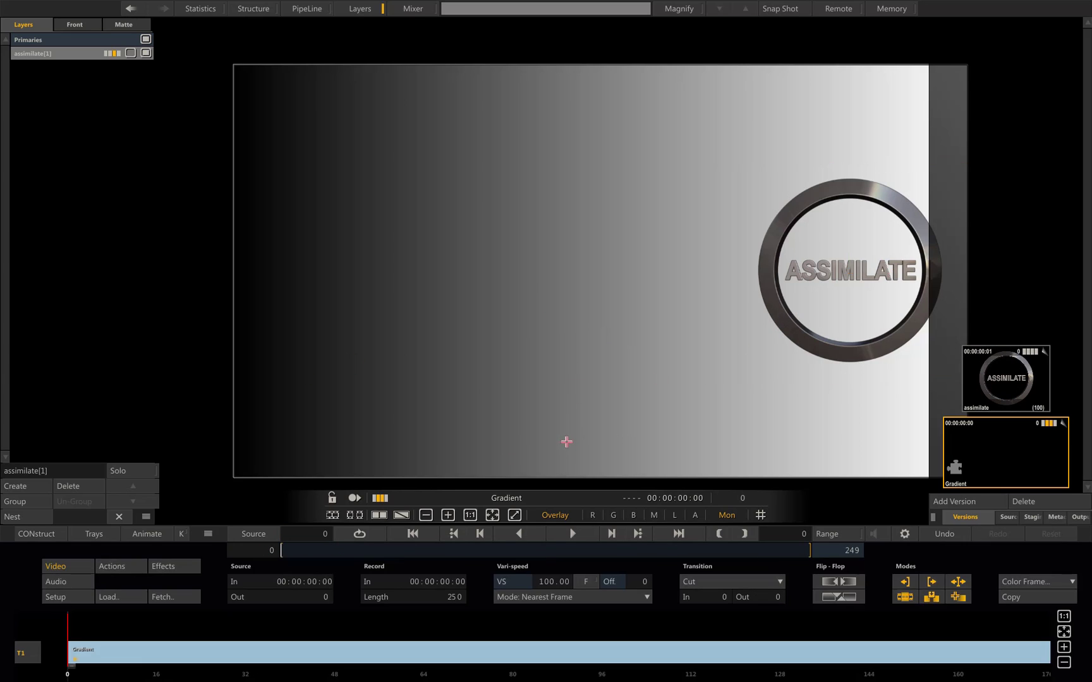
mouse_move(462, 563)
mouse_down()
mouse_move(358, 576)
mouse_move(450, 619)
mouse_move(395, 553)
mouse_move(412, 618)
mouse_up()
mouse_move(278, 578)
mouse_down()
mouse_move(285, 610)
mouse_move(342, 594)
mouse_up()
click(335, 588)
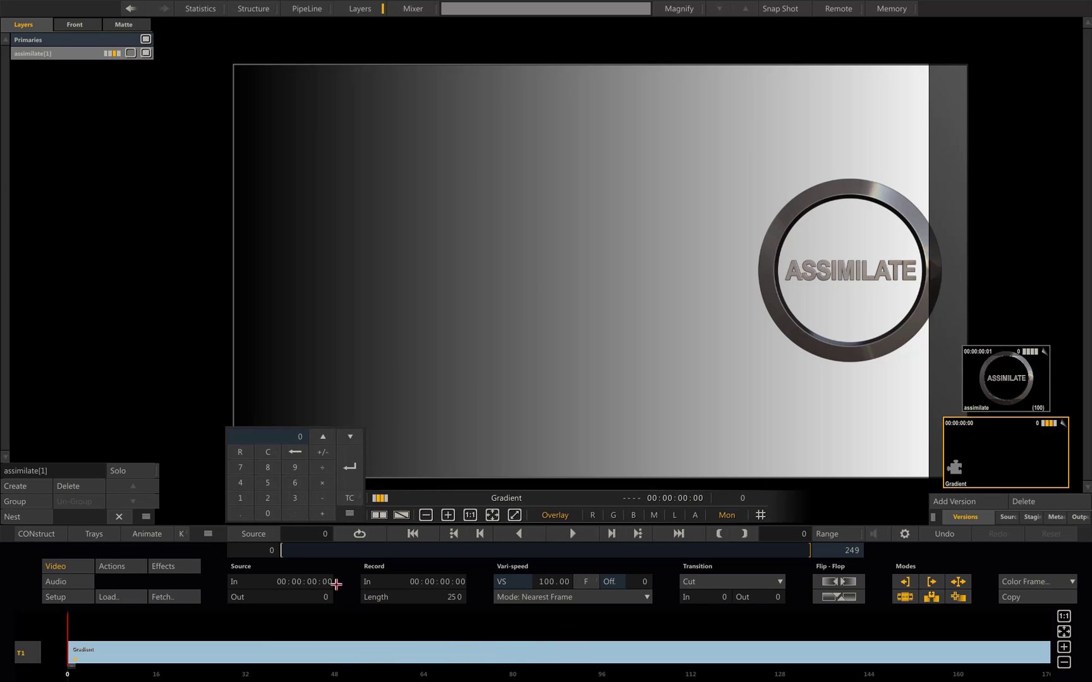
click(267, 498)
click(270, 512)
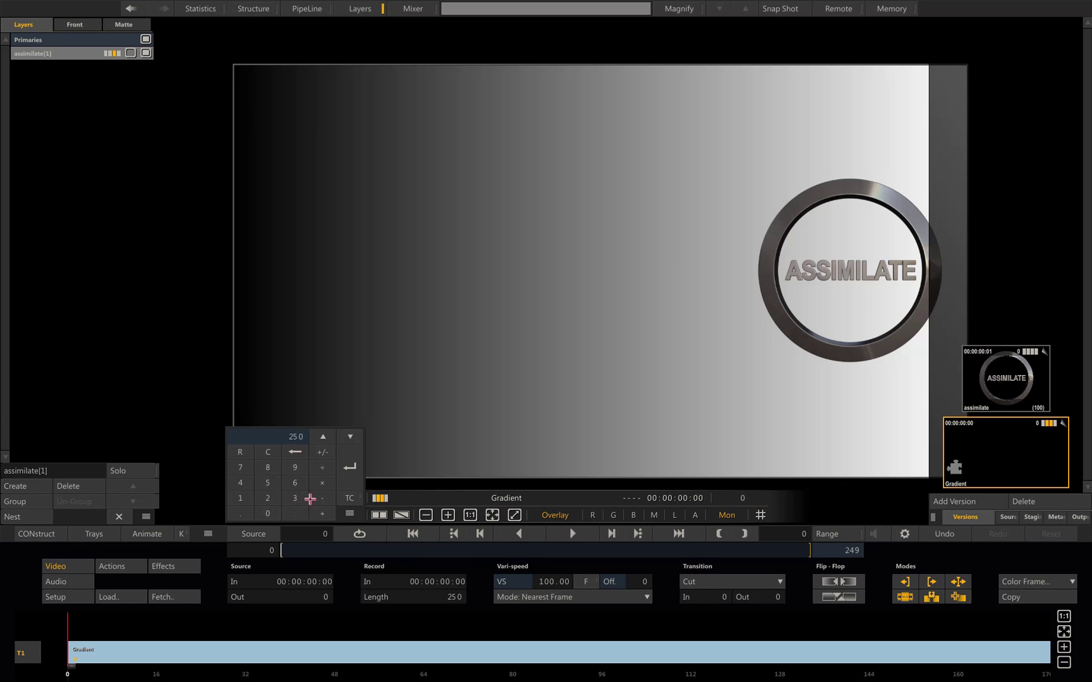
click(352, 473)
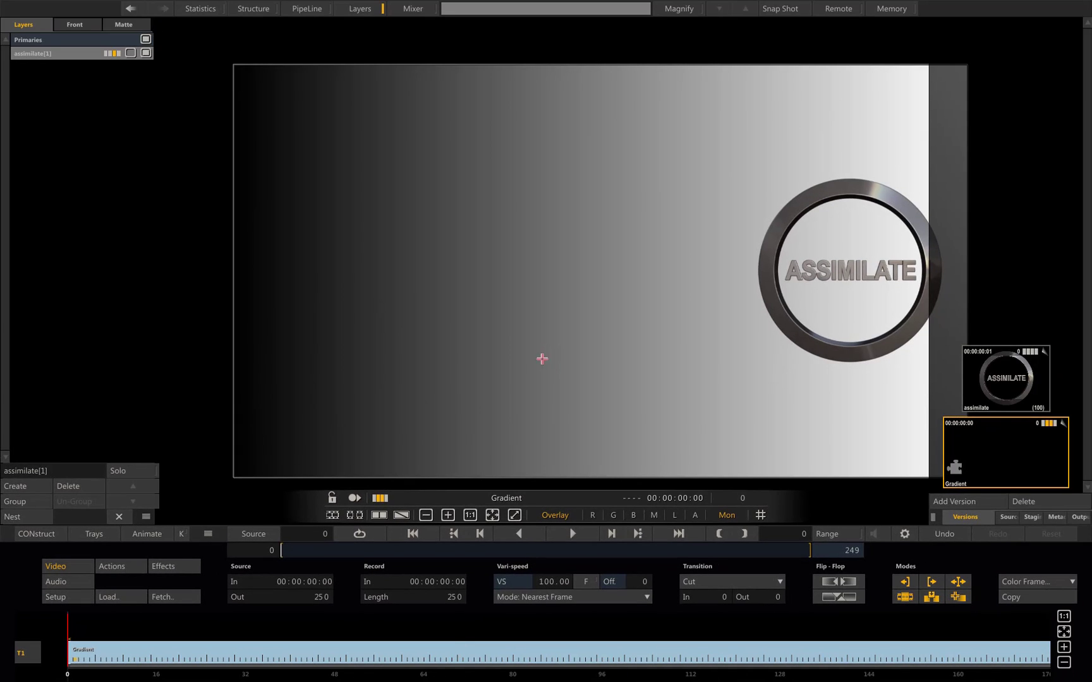
- Key the assimilate layer at frame 0 on the left side of the image, about -654 Trans X and 19 Trans Y
right_click(544, 355)
click(517, 397)
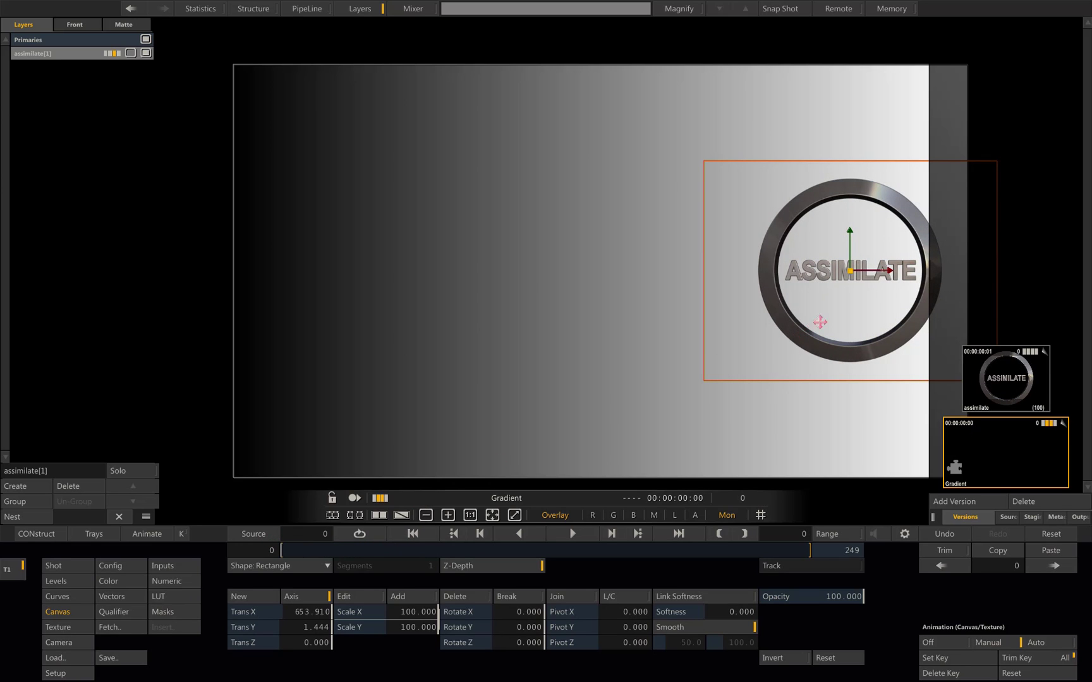
drag(760, 314, 332, 307)
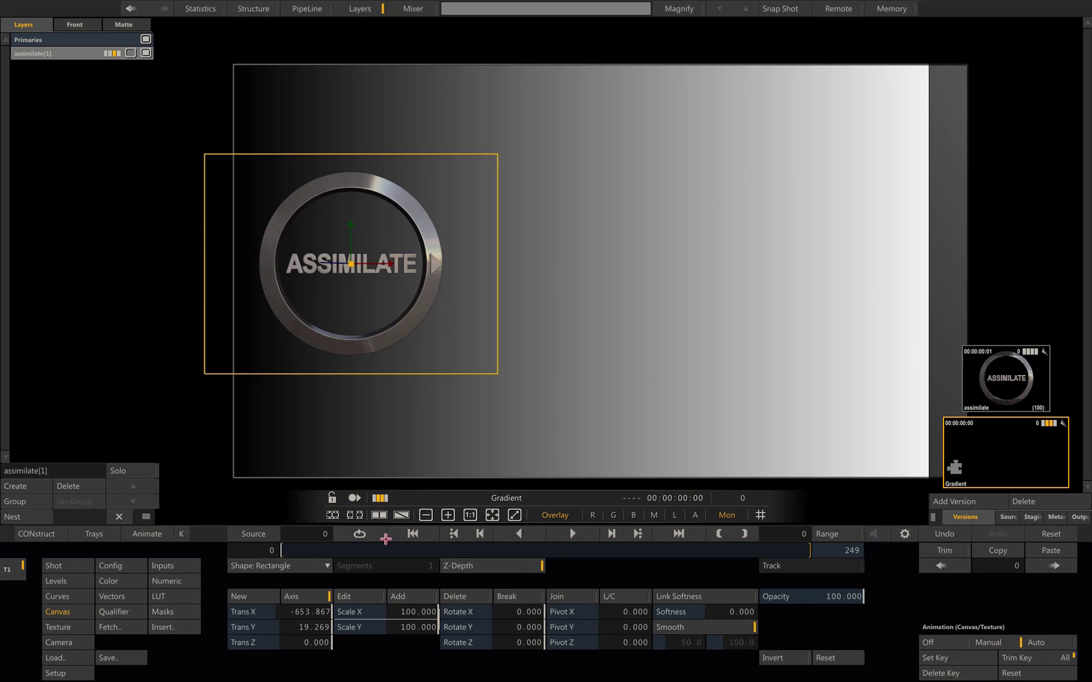
- Key the logo layer at frame 249 on the right side of the image, about 657 Trans X, and scrub back through the animation
drag(292, 549, 805, 550)
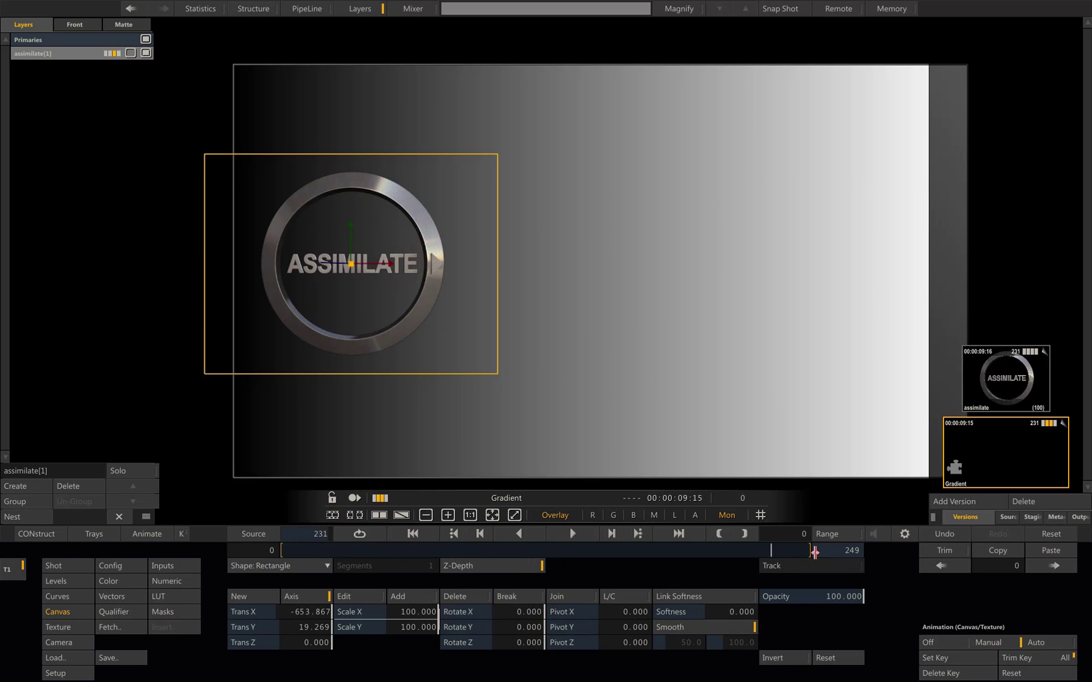
drag(370, 302, 872, 312)
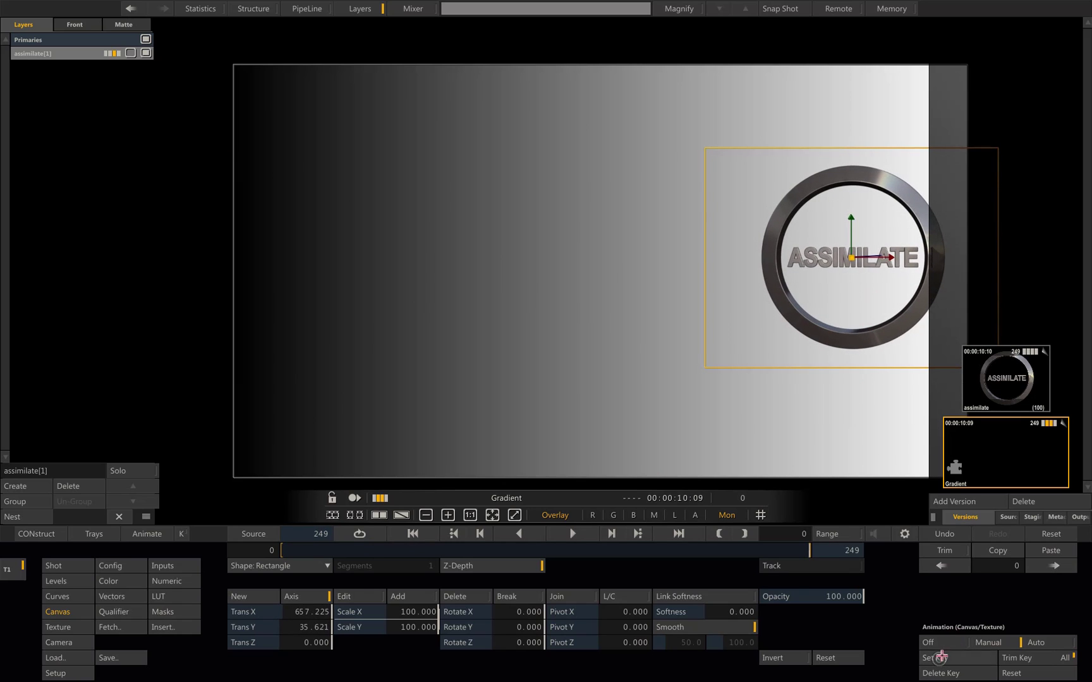
drag(741, 550, 280, 549)
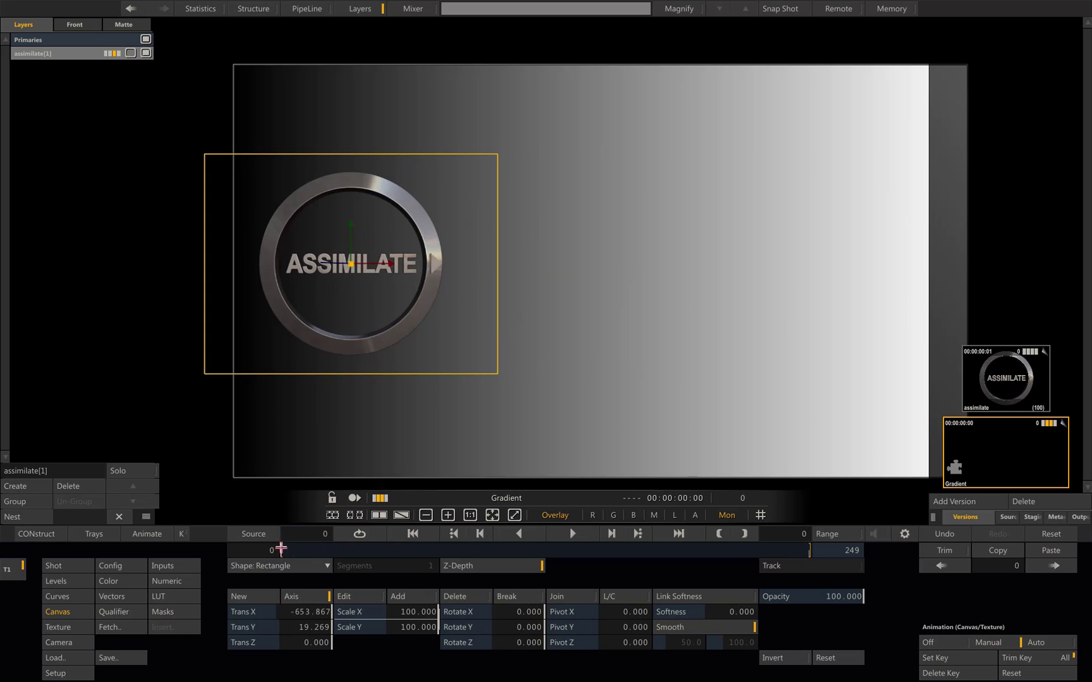
- Set the assimilate layer's texture playback mode to Loop and scrub through the shot to check it
click(78, 627)
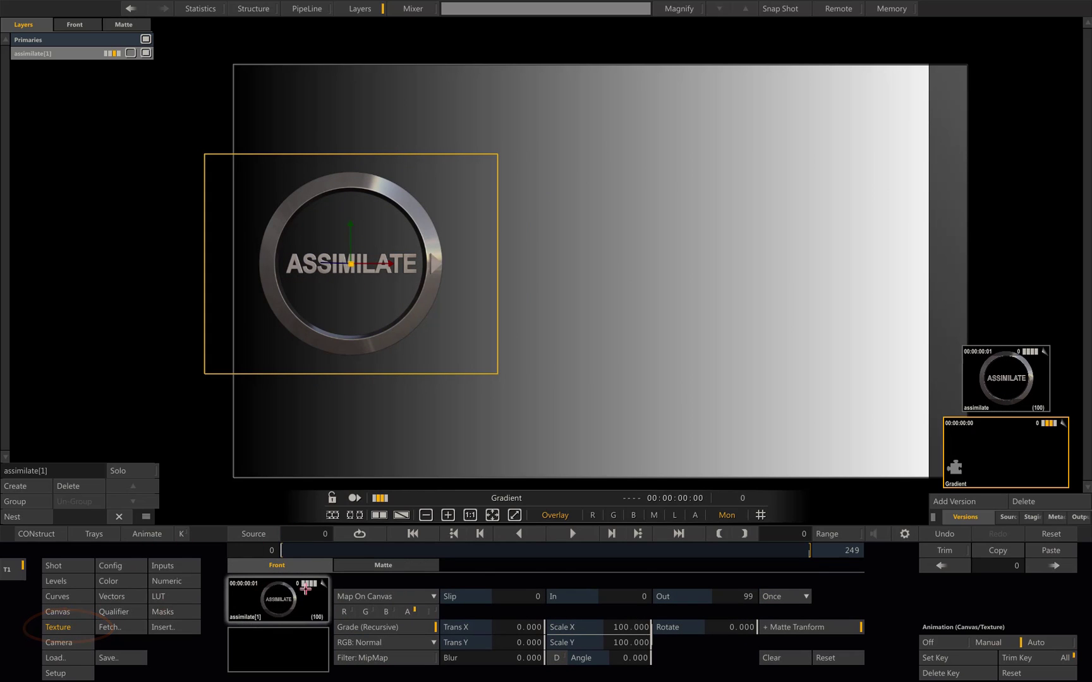
click(808, 597)
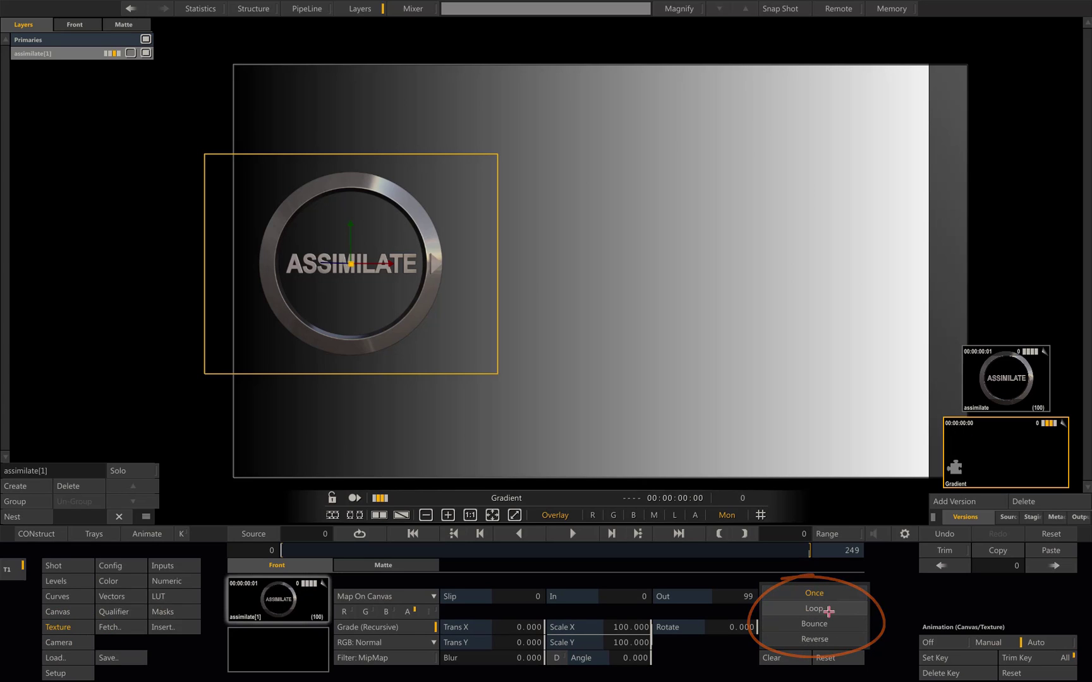
click(831, 609)
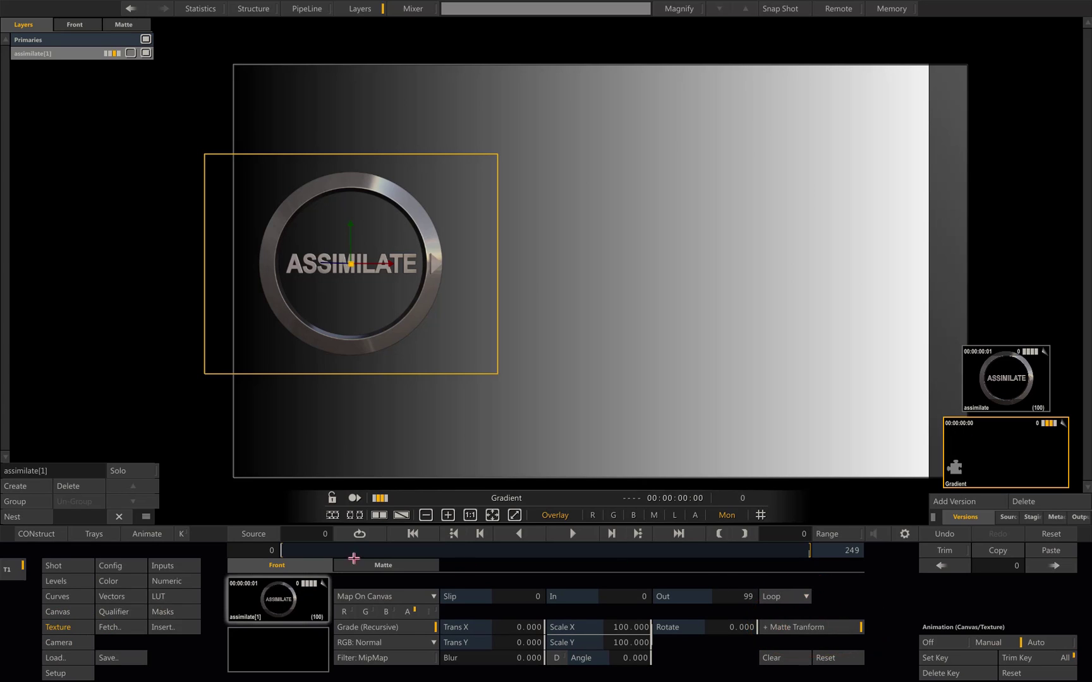
drag(298, 551, 273, 559)
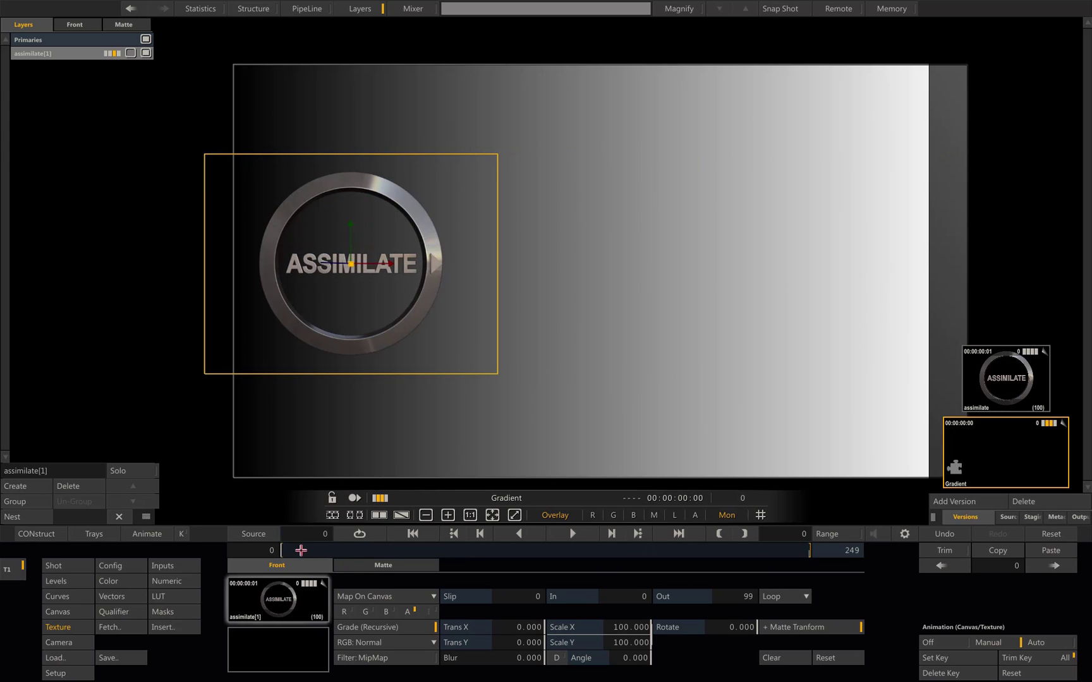
- Open the edit settings for the Gradient shot
right_click(539, 389)
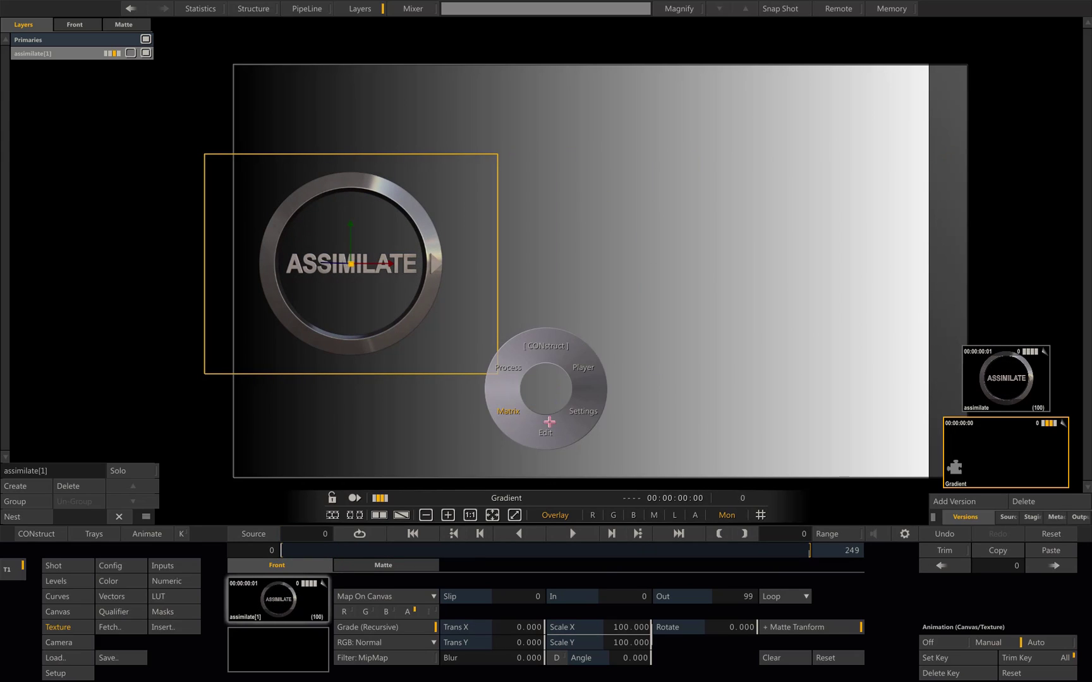
click(544, 438)
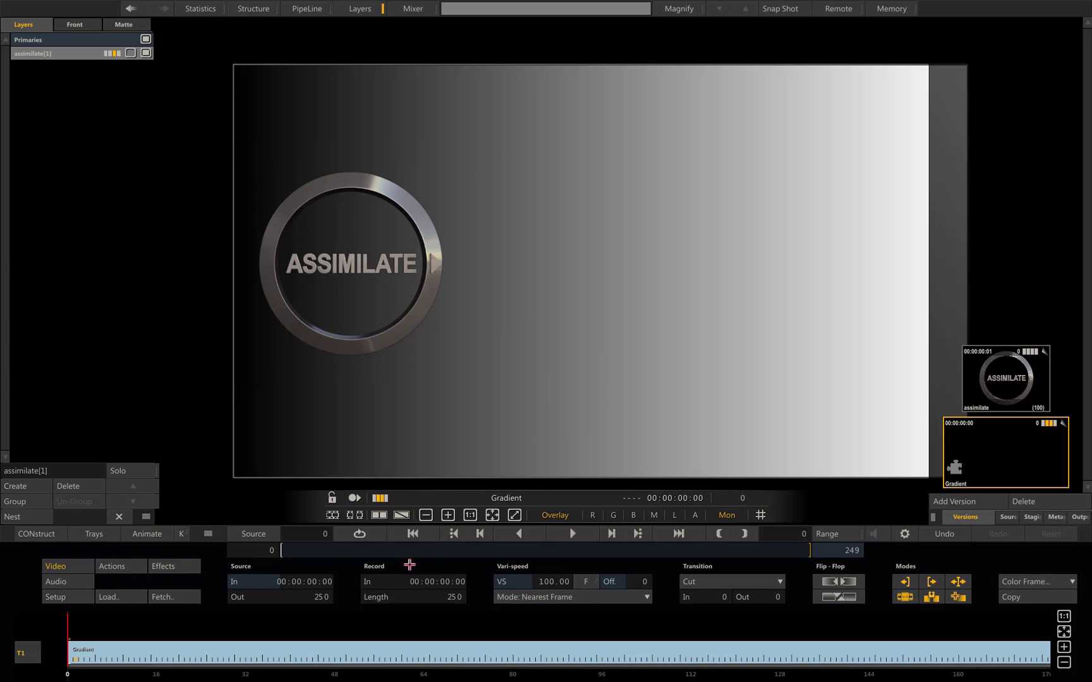